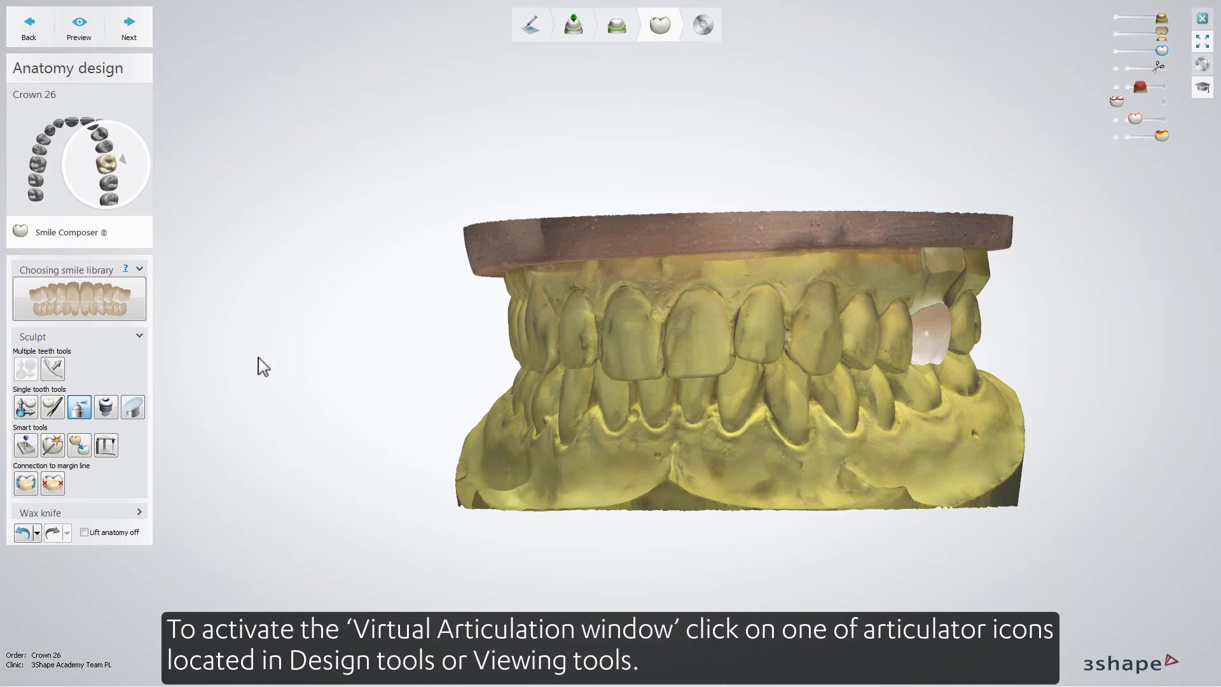
Step: Open the Virtual articulation window, try shifting the preparation scan sideways, and reset it to the current static occlusion
left_click(105, 446)
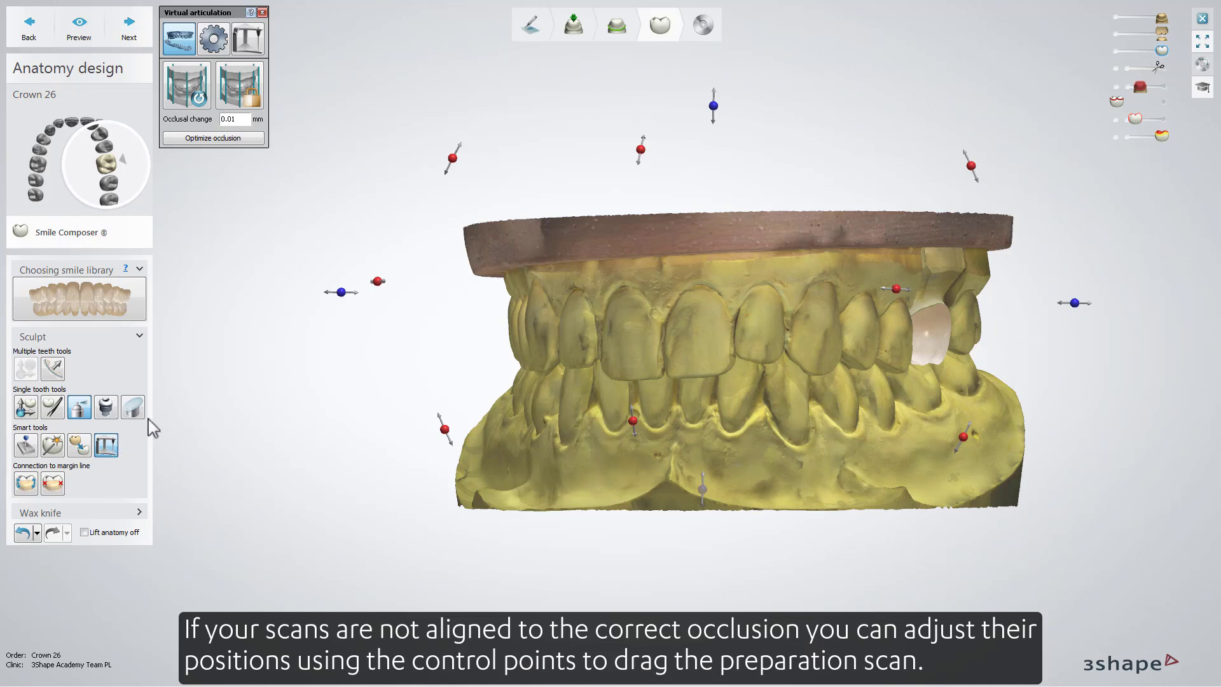
left_click_drag(341, 292, 315, 294)
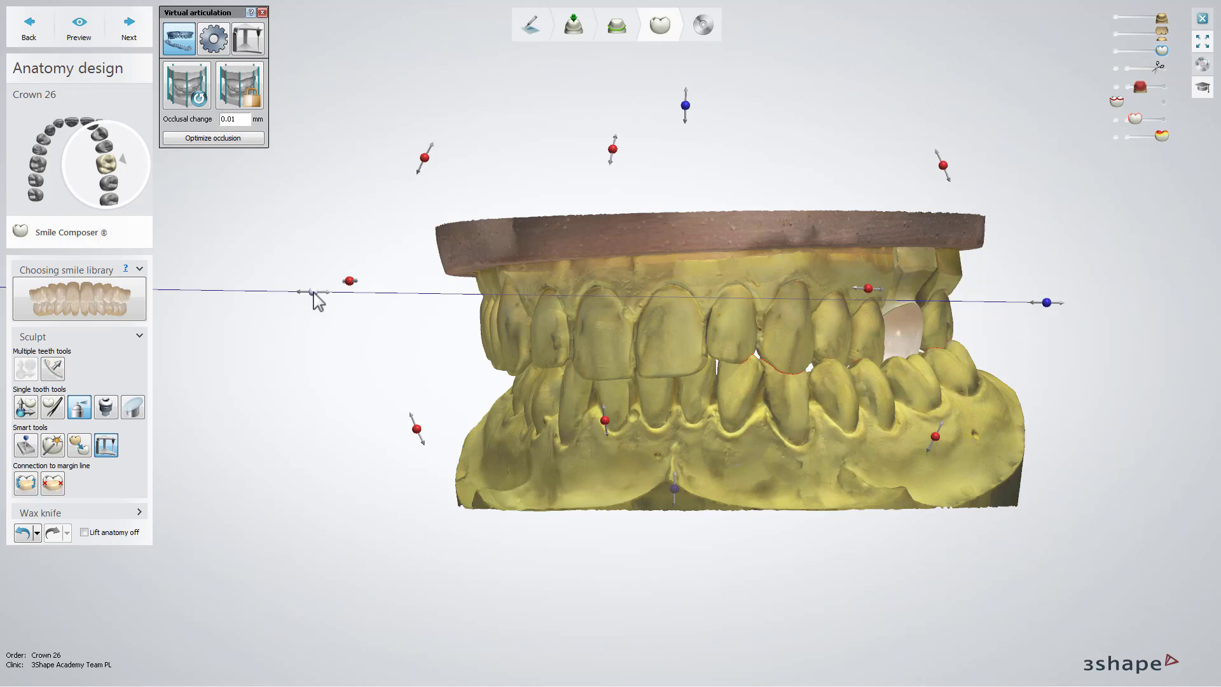
left_click(189, 94)
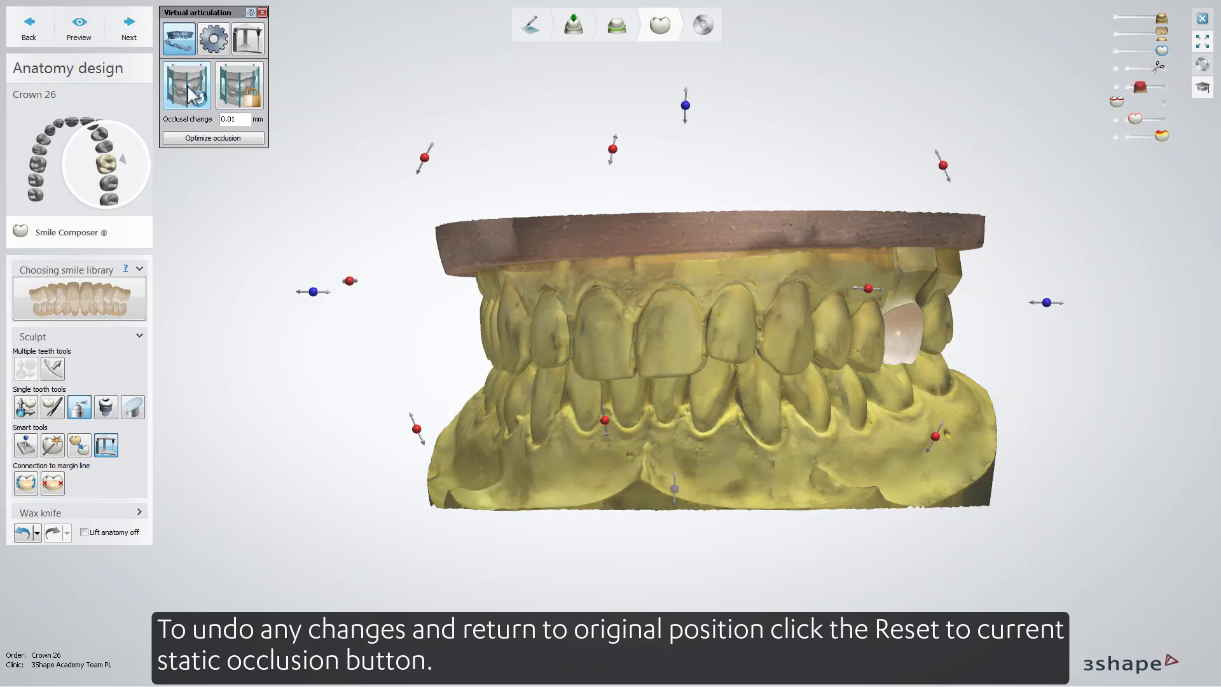
Step: Try opening the bite to an occlusal change of about 2.81 mm and lowering it to about -0.89 mm
left_click(245, 117)
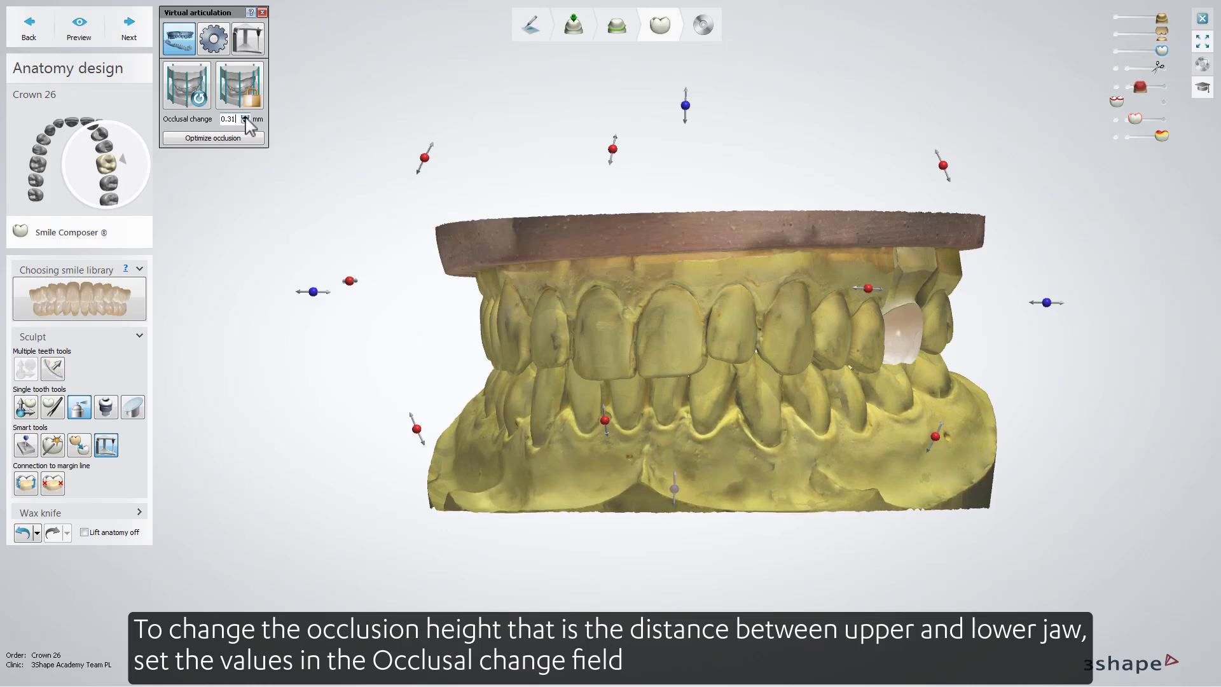
left_click(245, 117)
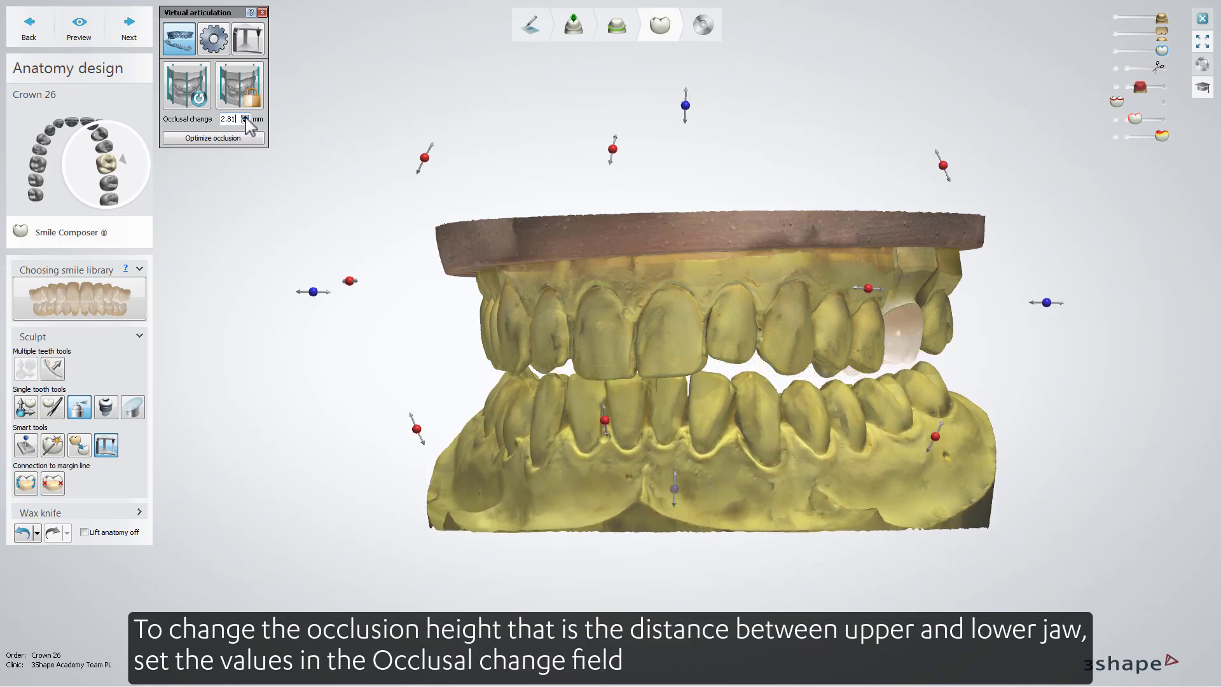
left_click(245, 121)
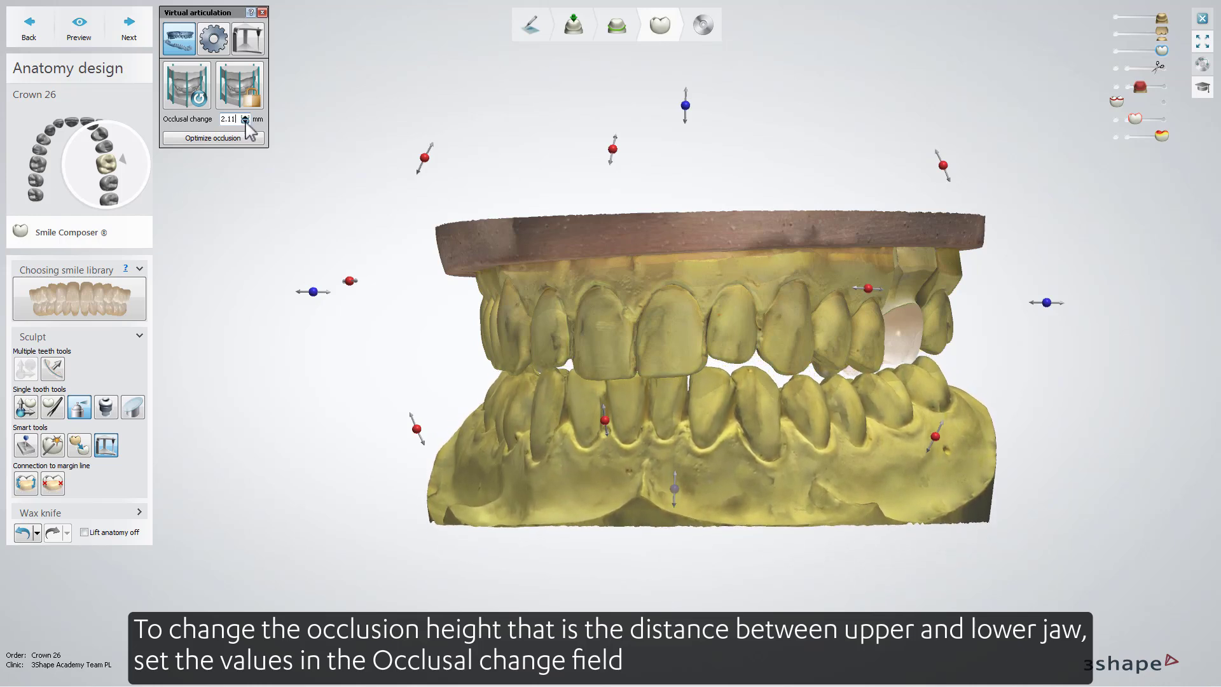
left_click(246, 122)
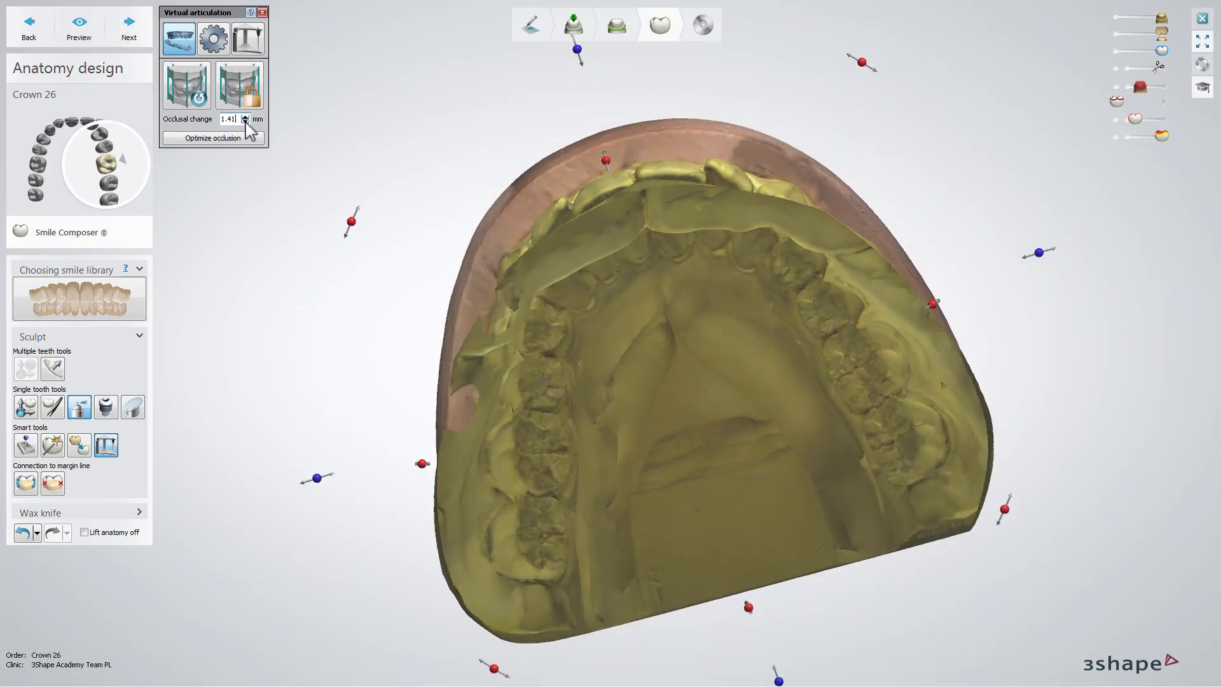
left_click(245, 121)
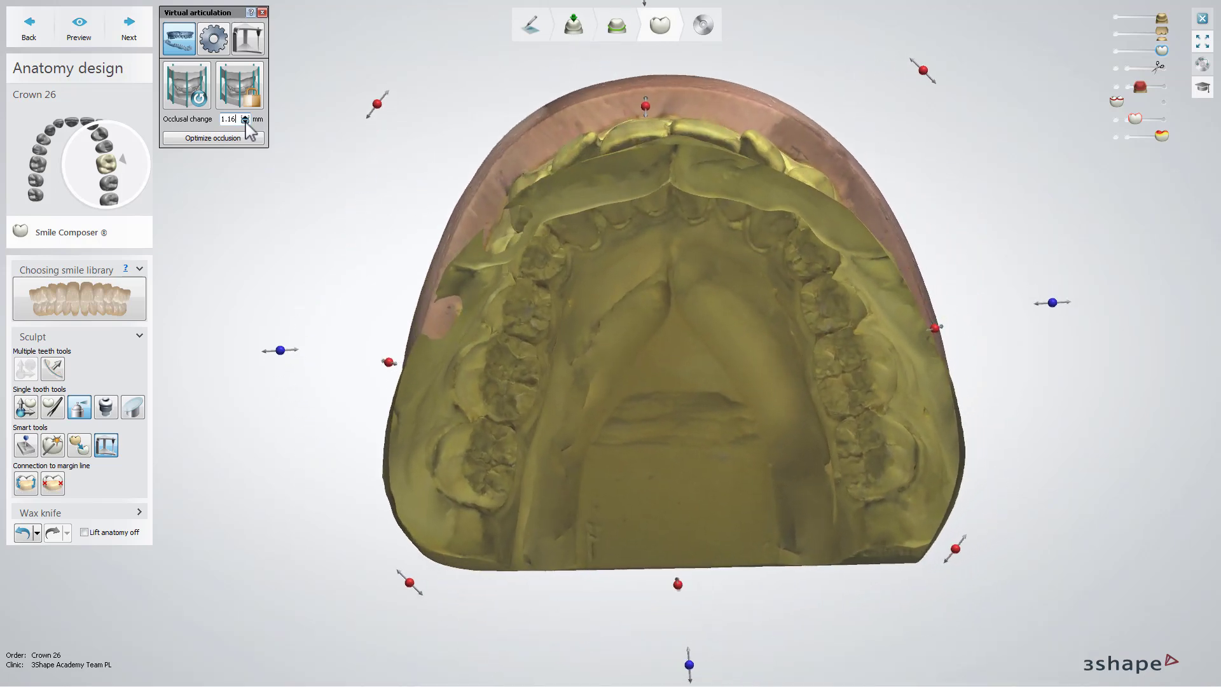
left_click(245, 121)
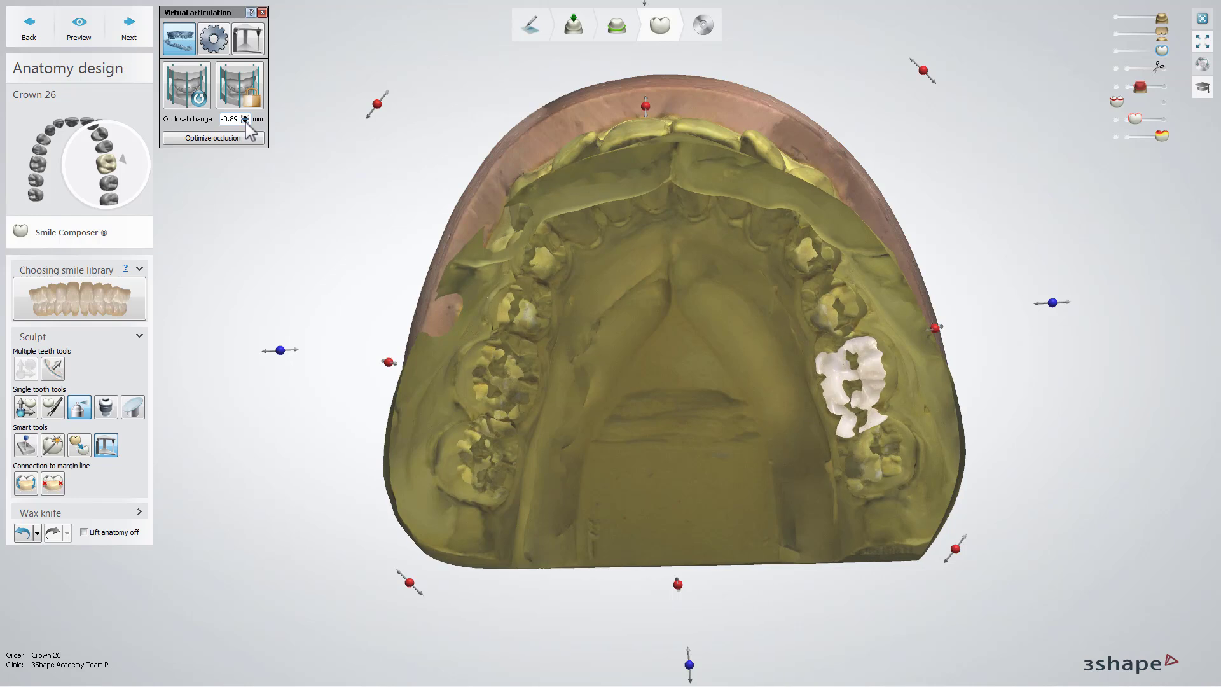
Step: Set the occlusal change to 0.01 mm and lock the current alignment of the jaws
left_click(245, 118)
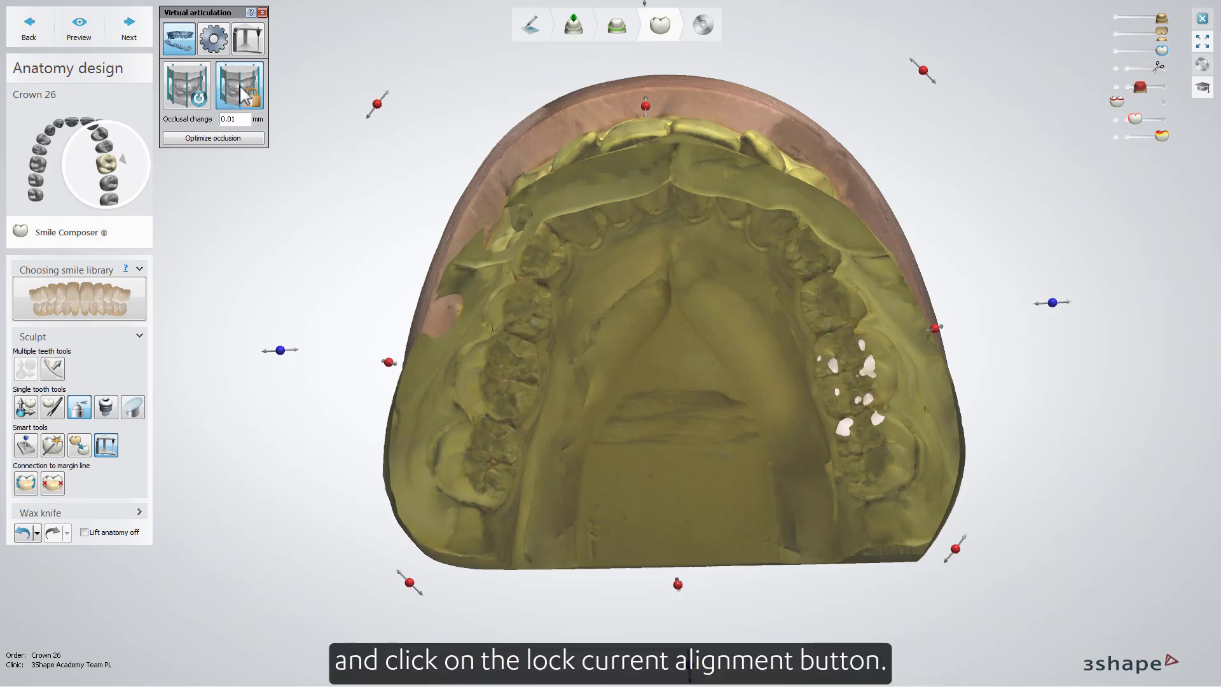
left_click(244, 94)
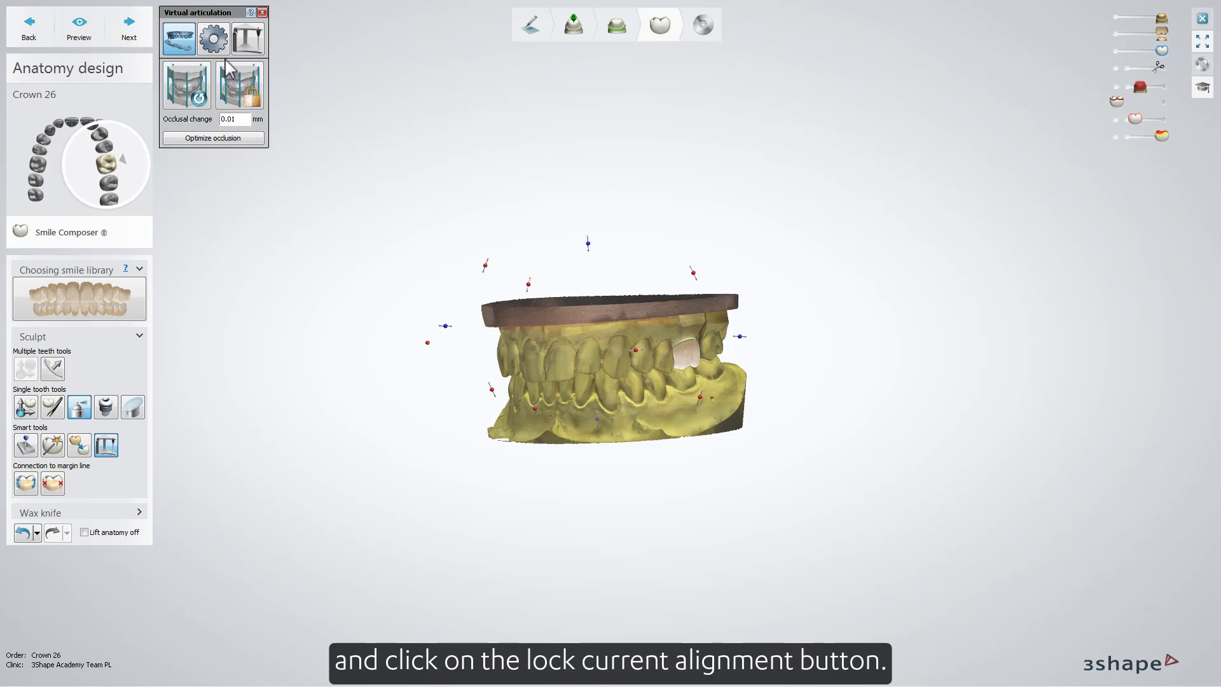
Step: Open the articulator settings, check the articulator's visibility control, and select SAM 2P as the articulator model
left_click(215, 42)
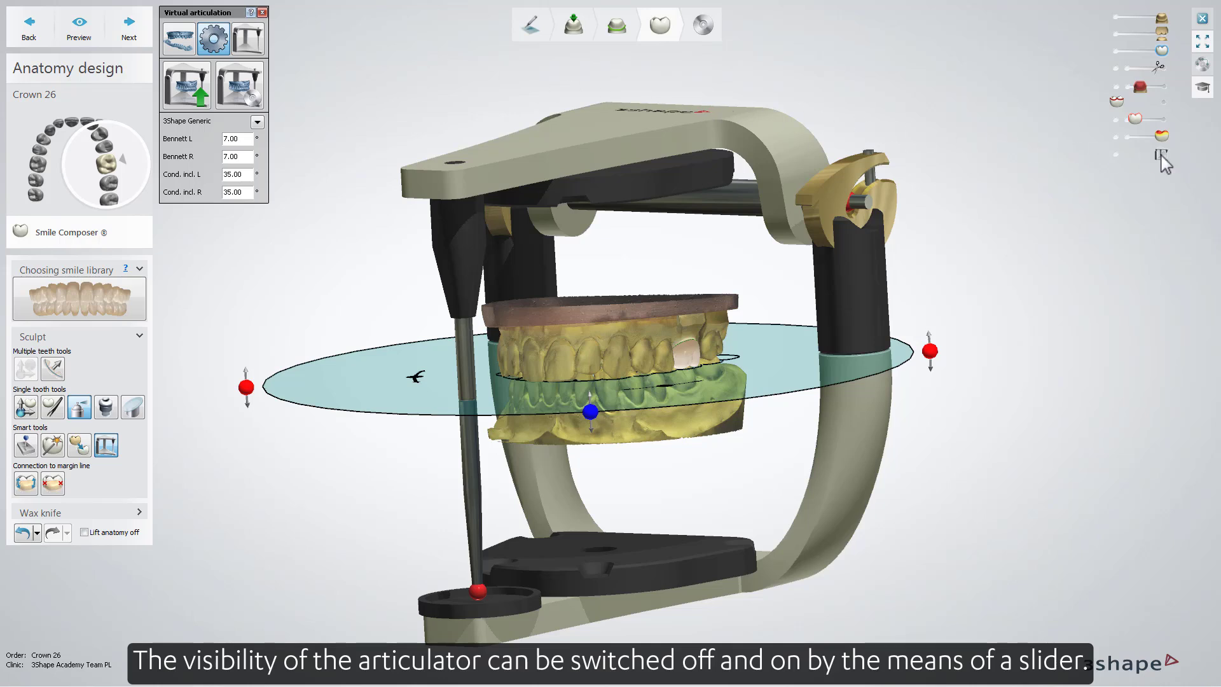
mouse_move(1164, 165)
left_mouse_down()
mouse_move(1115, 162)
mouse_move(1164, 164)
left_mouse_up()
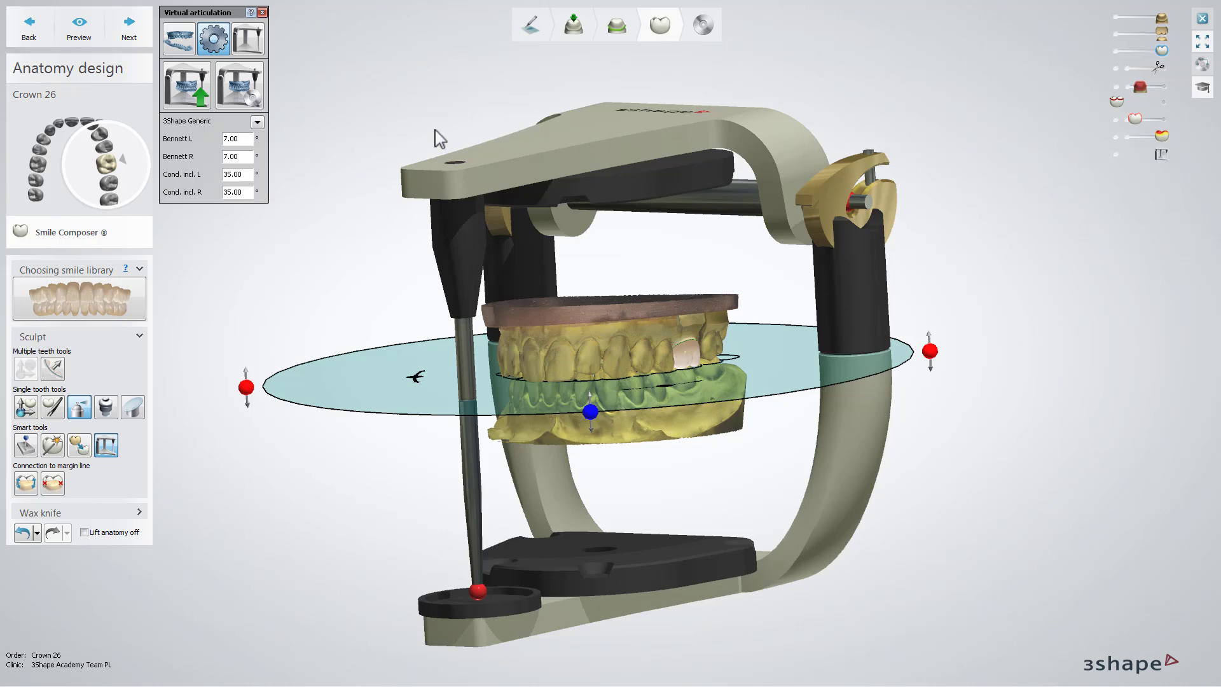
left_click(257, 122)
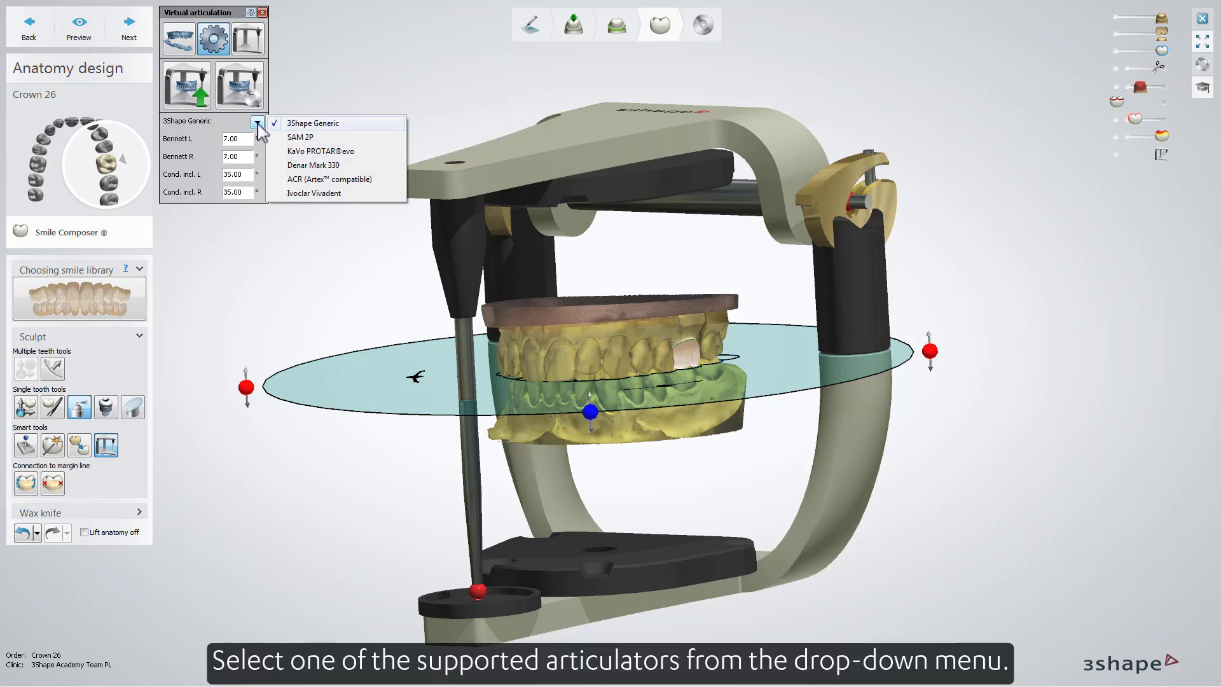
left_click(277, 137)
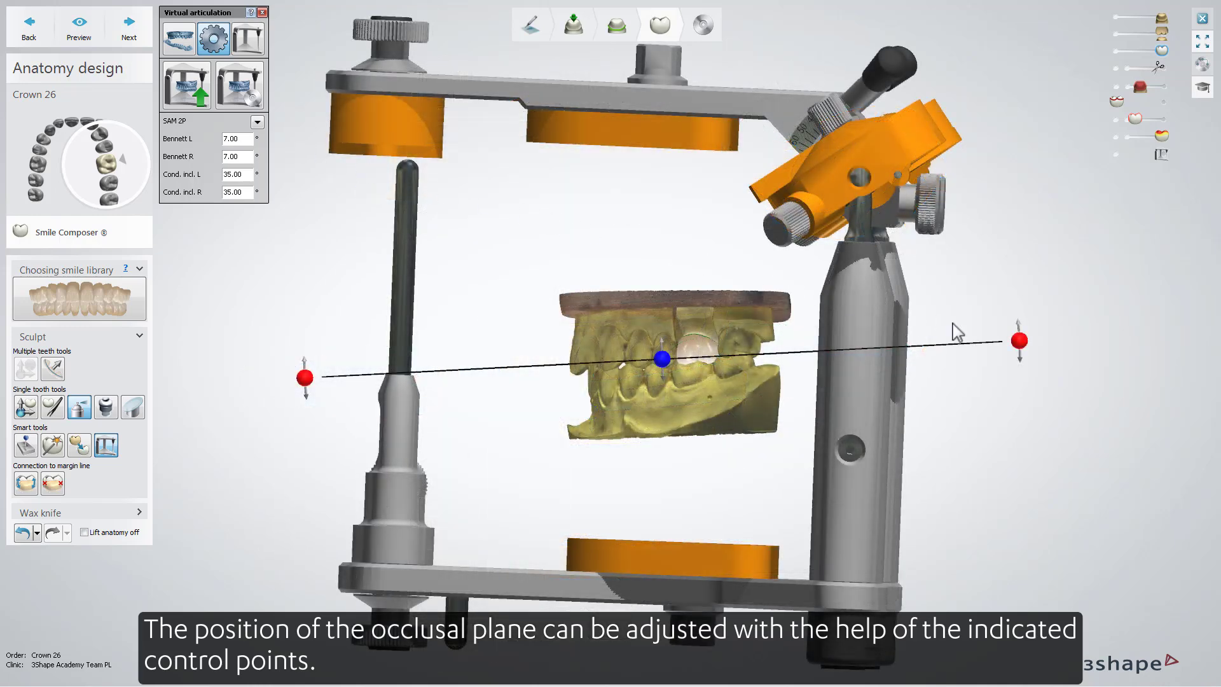
Step: Adjust the occlusal plane's tilt and height relative to the scans with its control points
left_click_drag(1019, 341, 1026, 328)
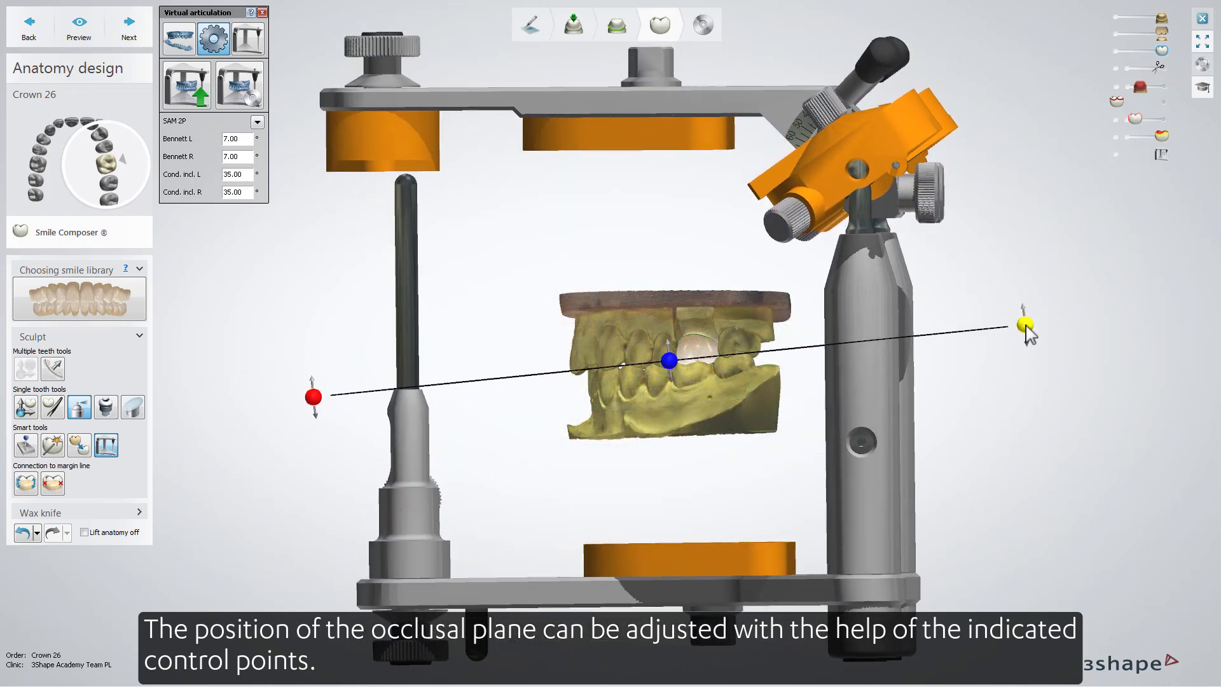
left_click_drag(669, 360, 671, 366)
right_click_drag(671, 365, 314, 157)
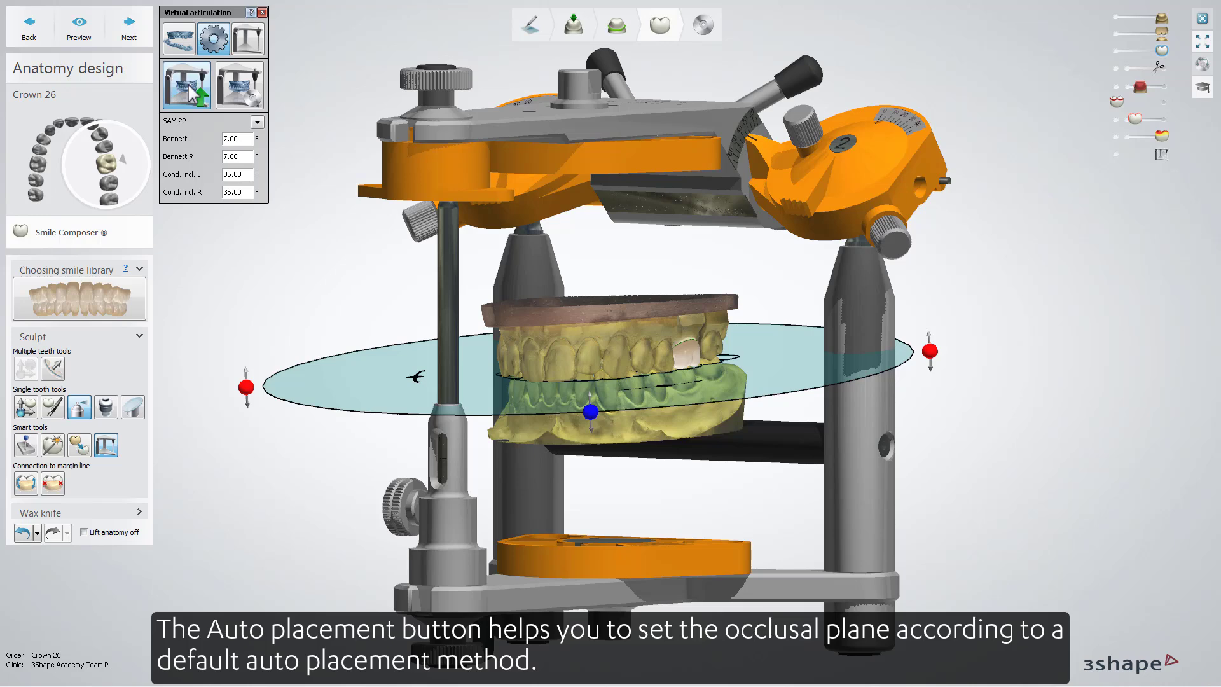
Step: Perform auto placement of the occlusal plane with the Analyze scans method
left_click(187, 89)
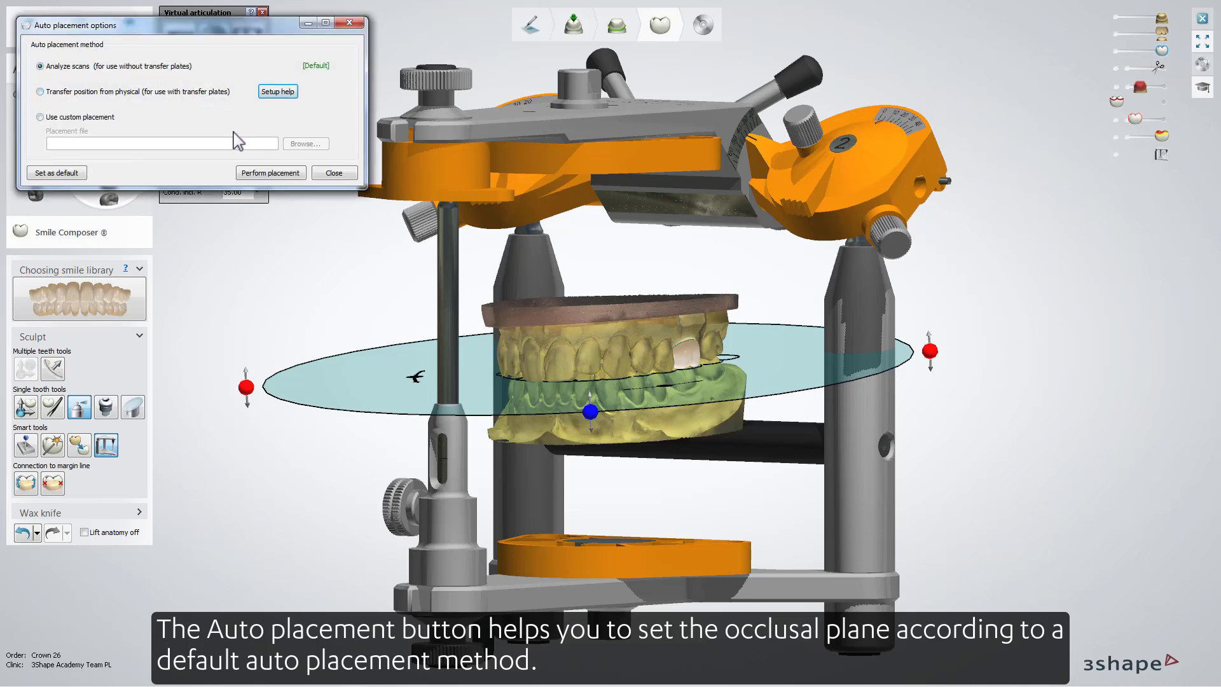
left_click(273, 174)
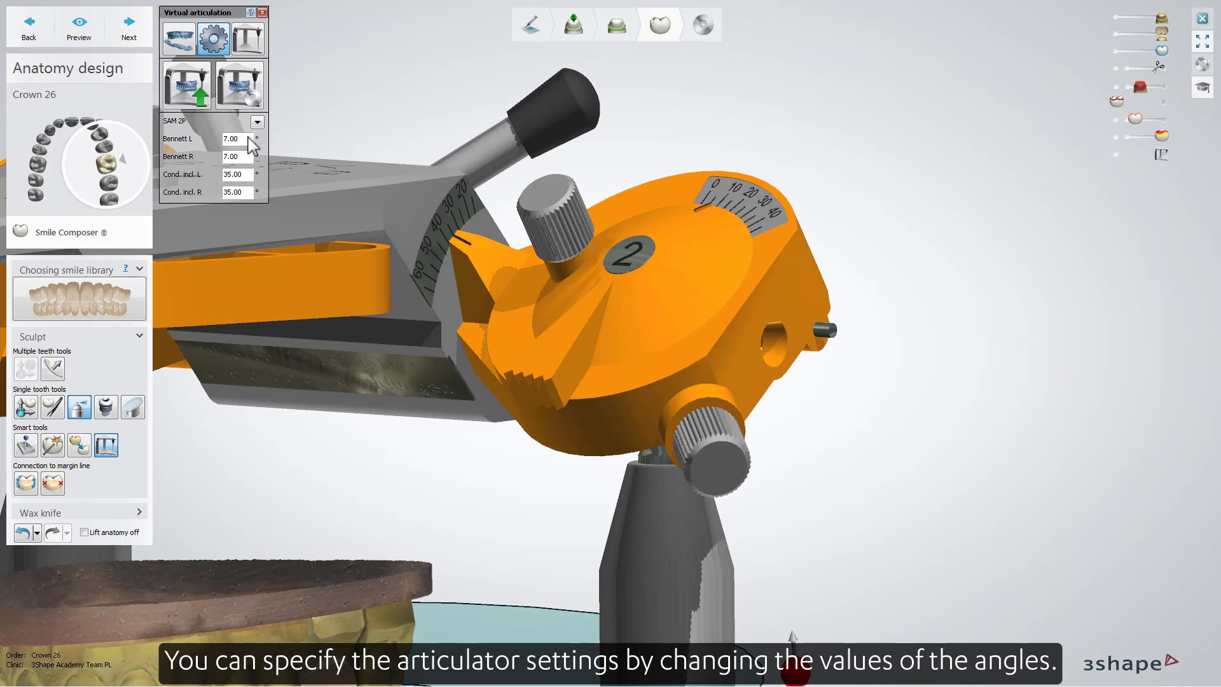
Step: Try a Bennett L angle of 19° and a Cond. incl. L of 13°, restoring them to 7° and 35°
left_click(248, 137)
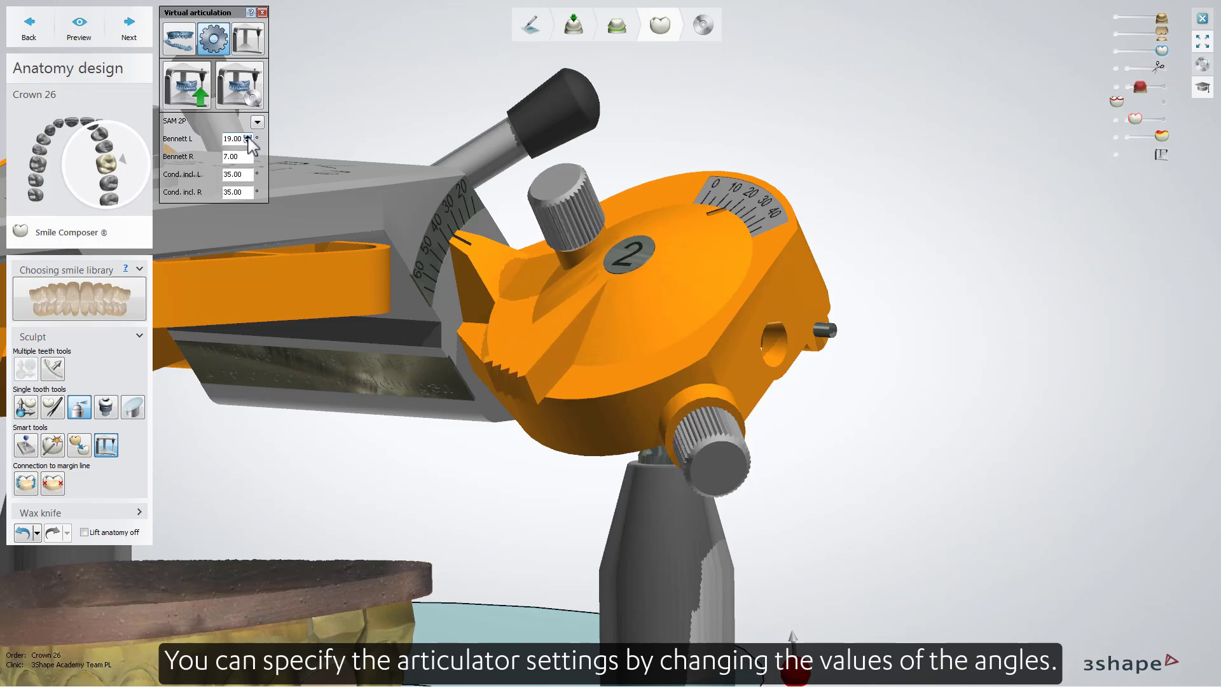
left_click(249, 142)
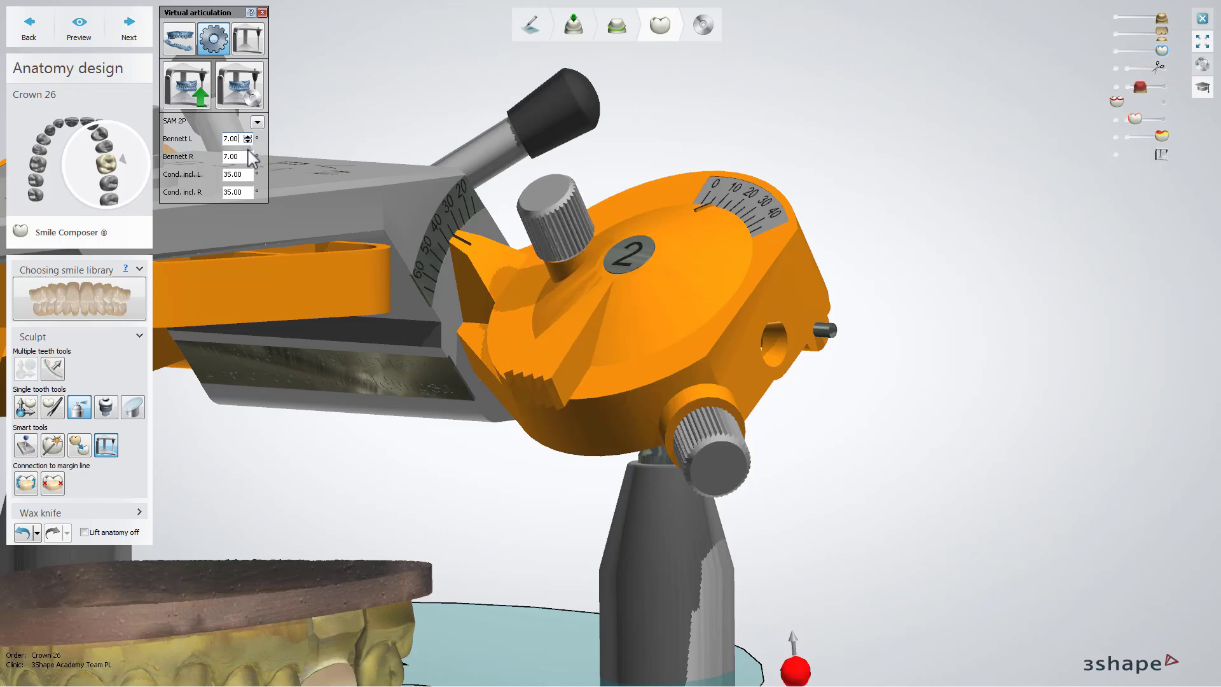
left_click(248, 177)
left_click(248, 177)
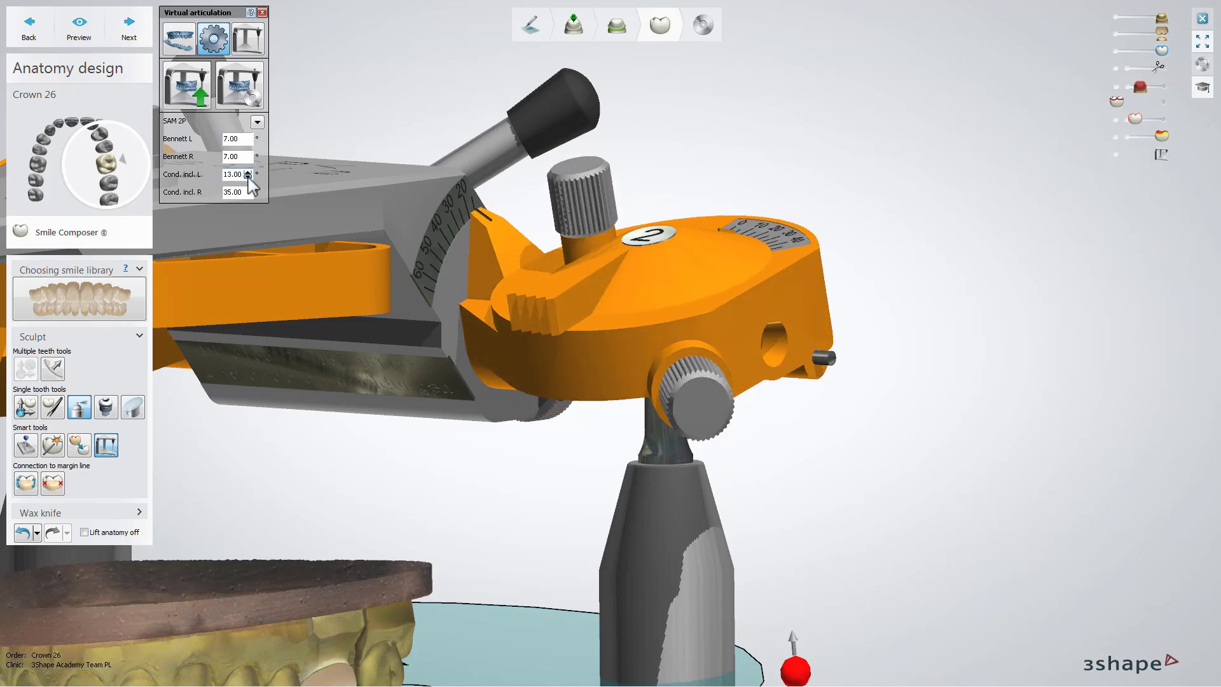
left_click(248, 172)
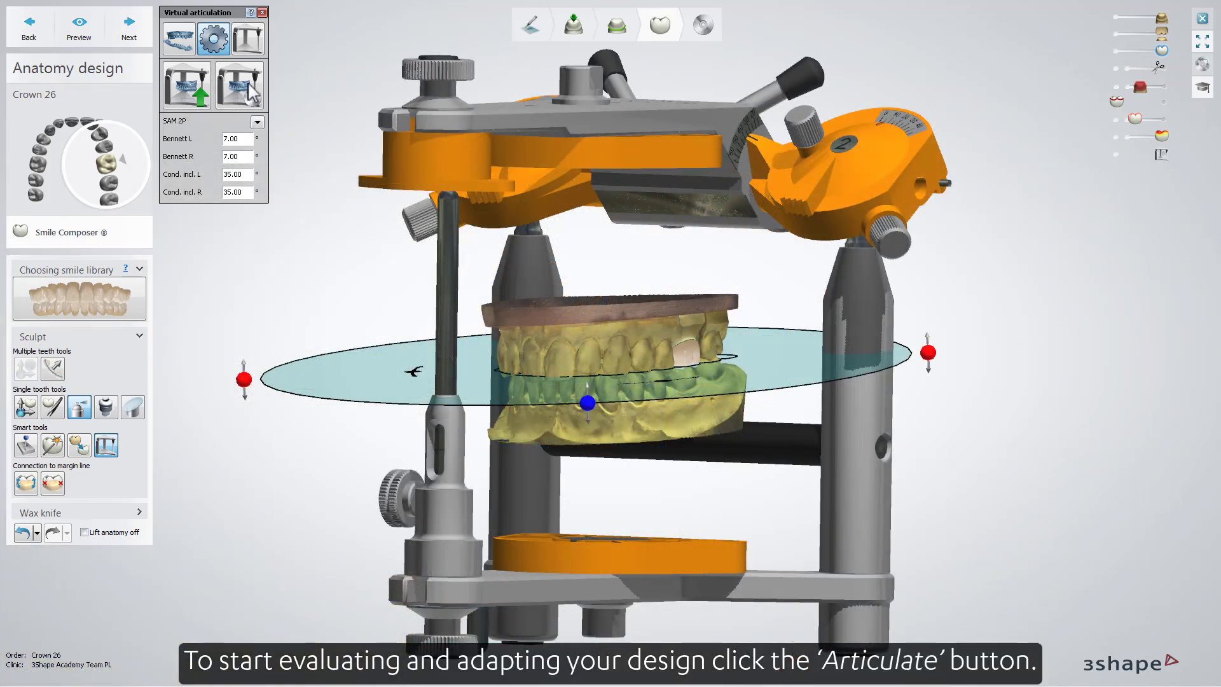
Step: Configure articulation of the jaws by toggling the moving jaw, setting the contact mode to ON and enabling Record contacts
left_click(248, 39)
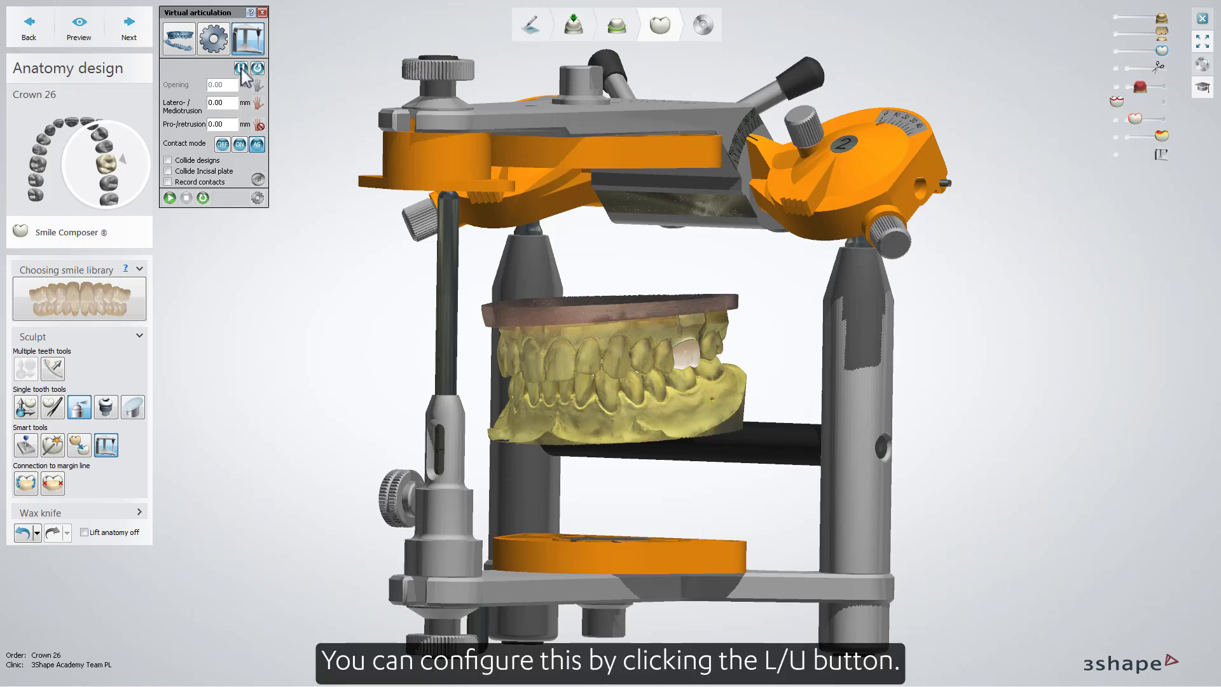
left_click(241, 68)
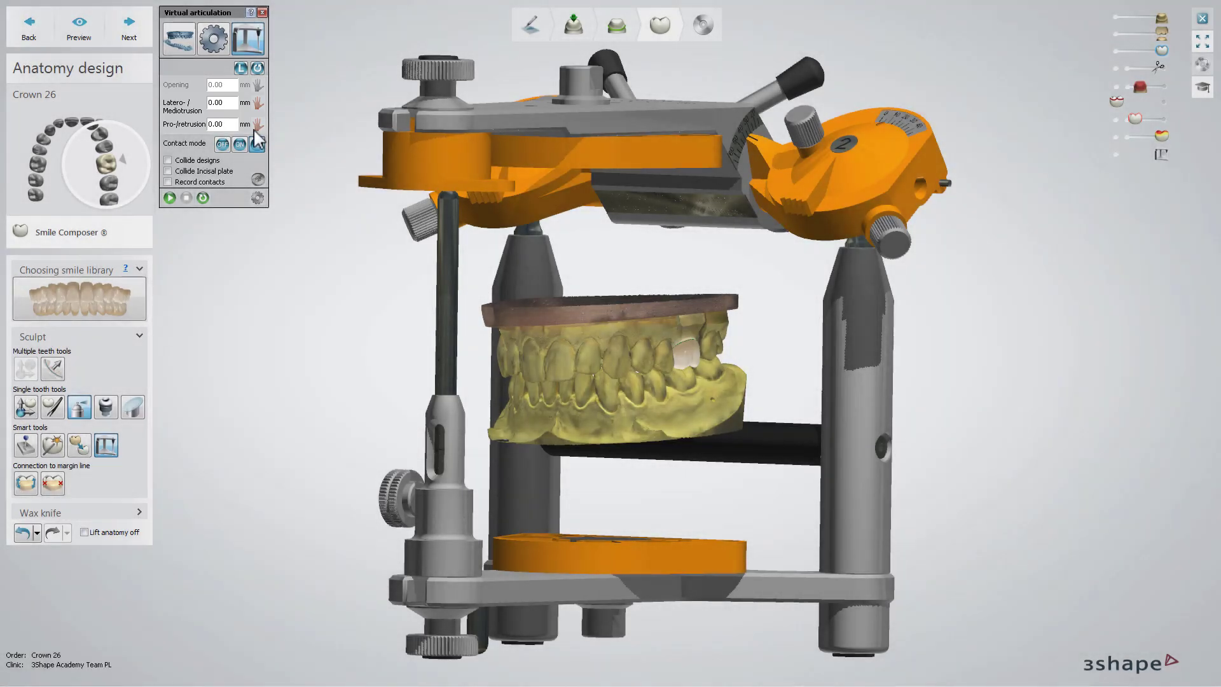
left_click(239, 145)
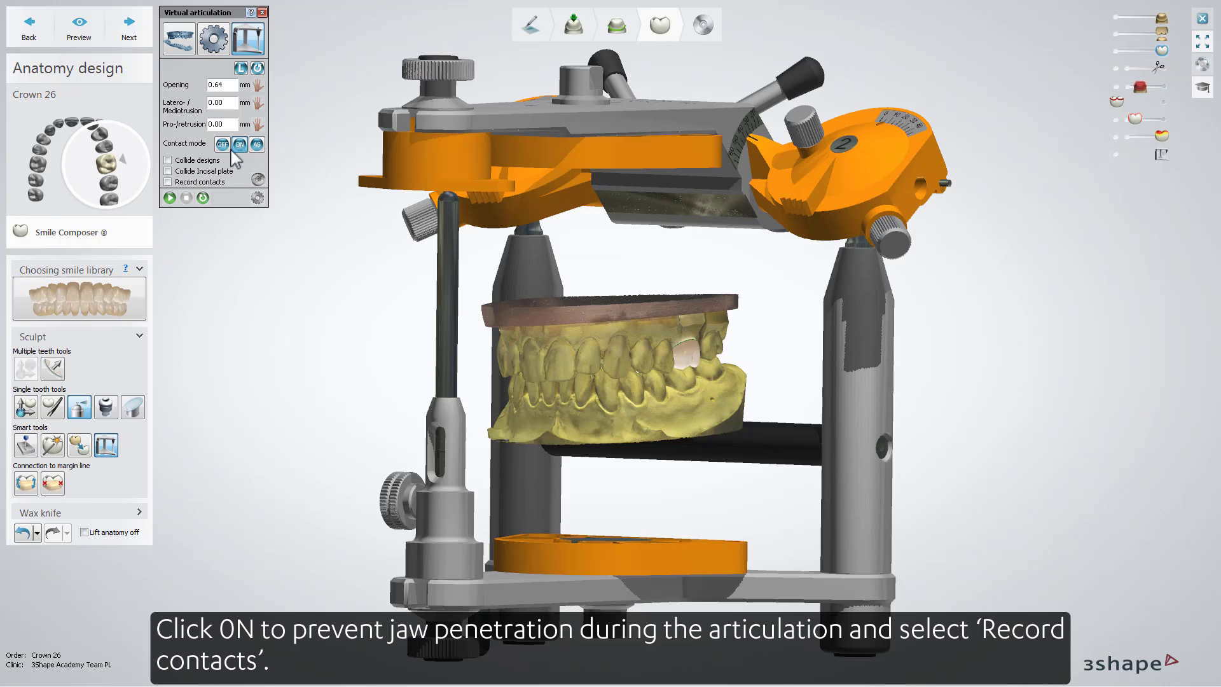
left_click(168, 182)
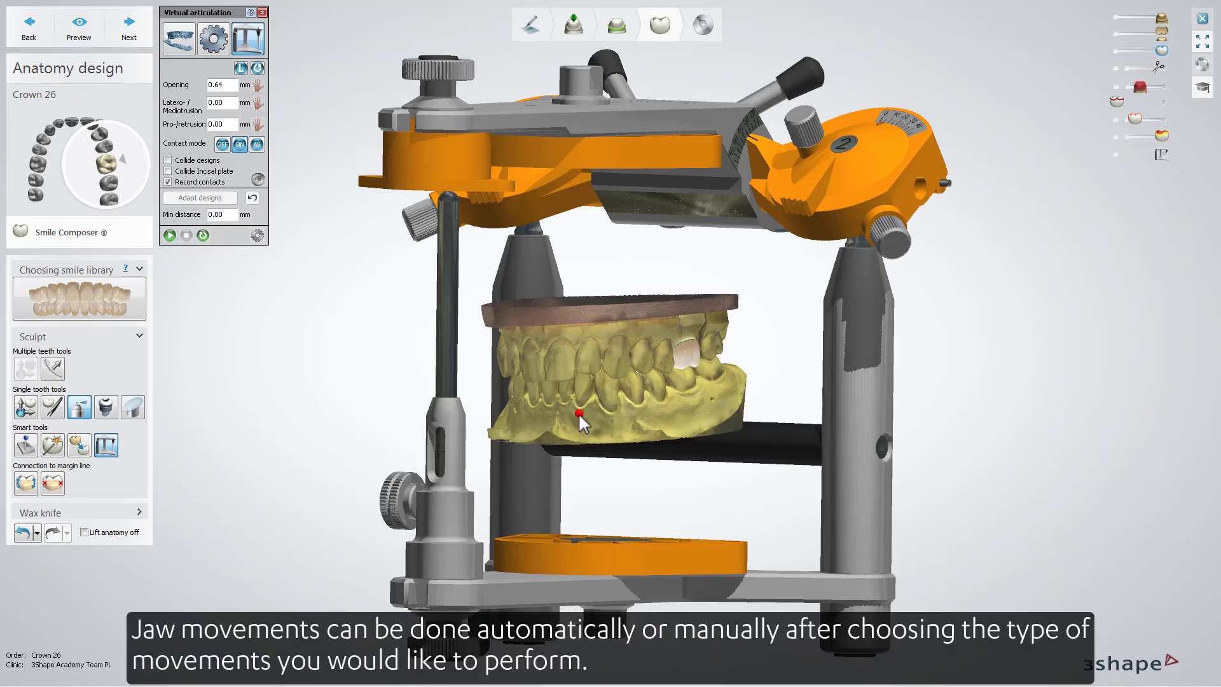
Step: Move the lower jaw sideways manually, and run the automatic jaw movements to record the contacts
left_click_drag(580, 417, 544, 419)
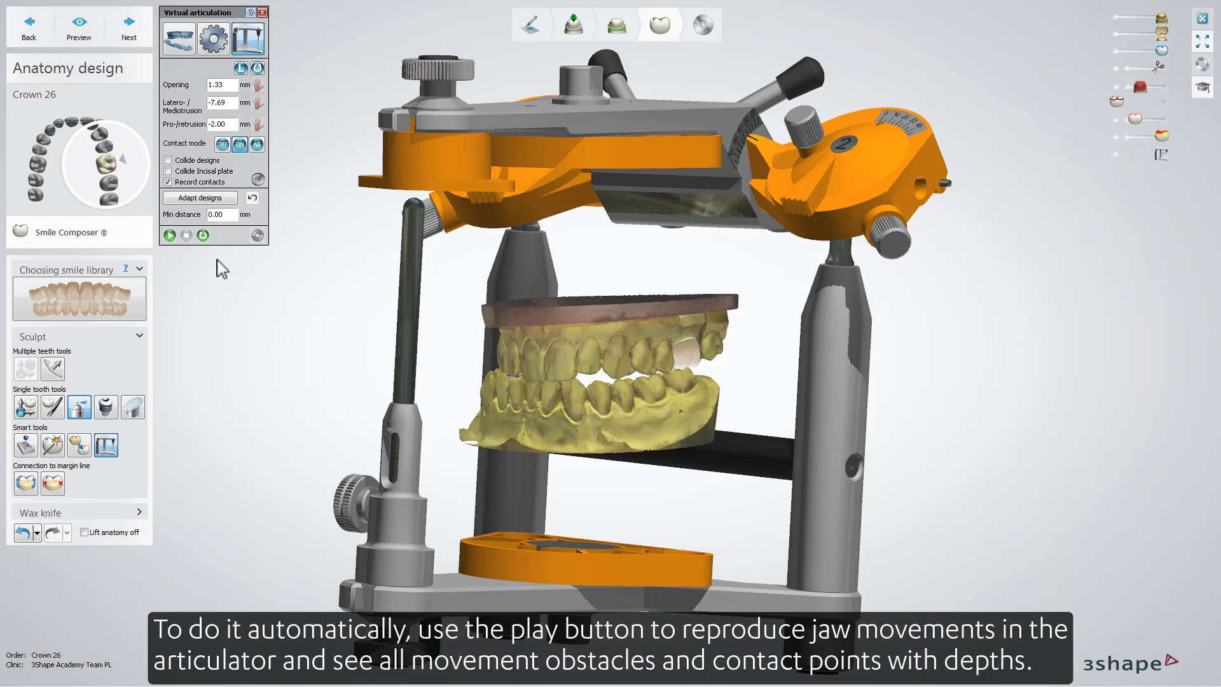
left_click(170, 236)
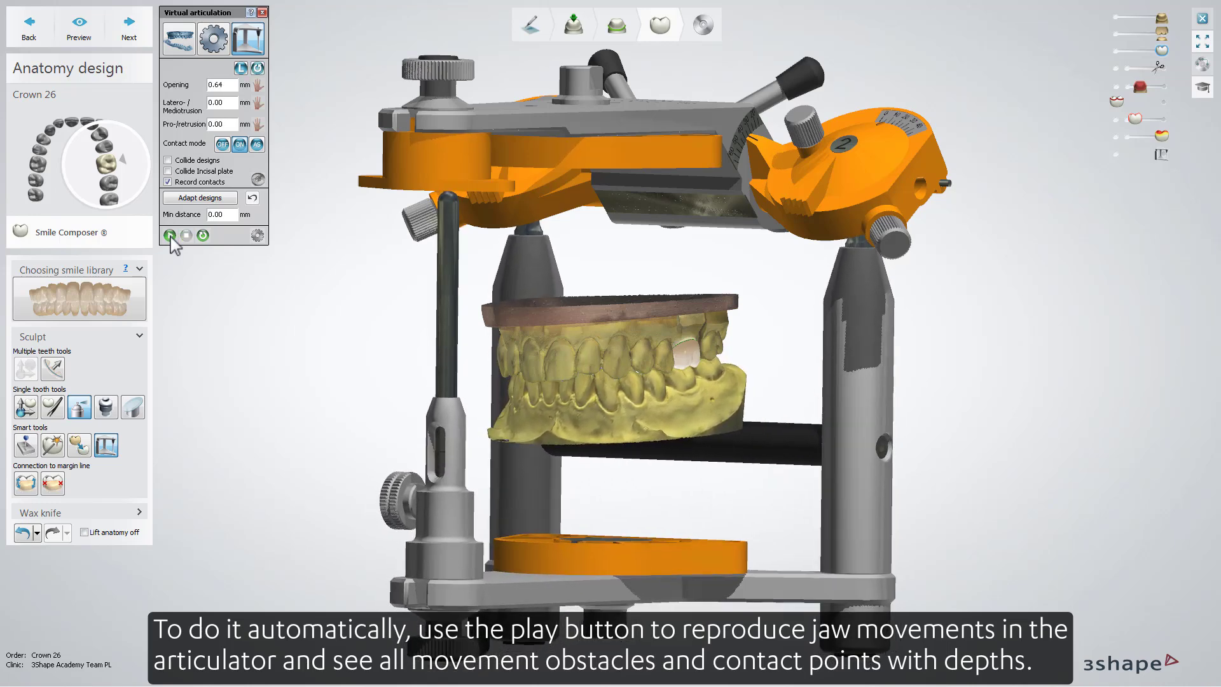
Step: Hide the articulator and the antagonist scan, and adapt the crown 26 design to the recorded contacts
left_click(1161, 154)
left_click_drag(1161, 33, 1118, 36)
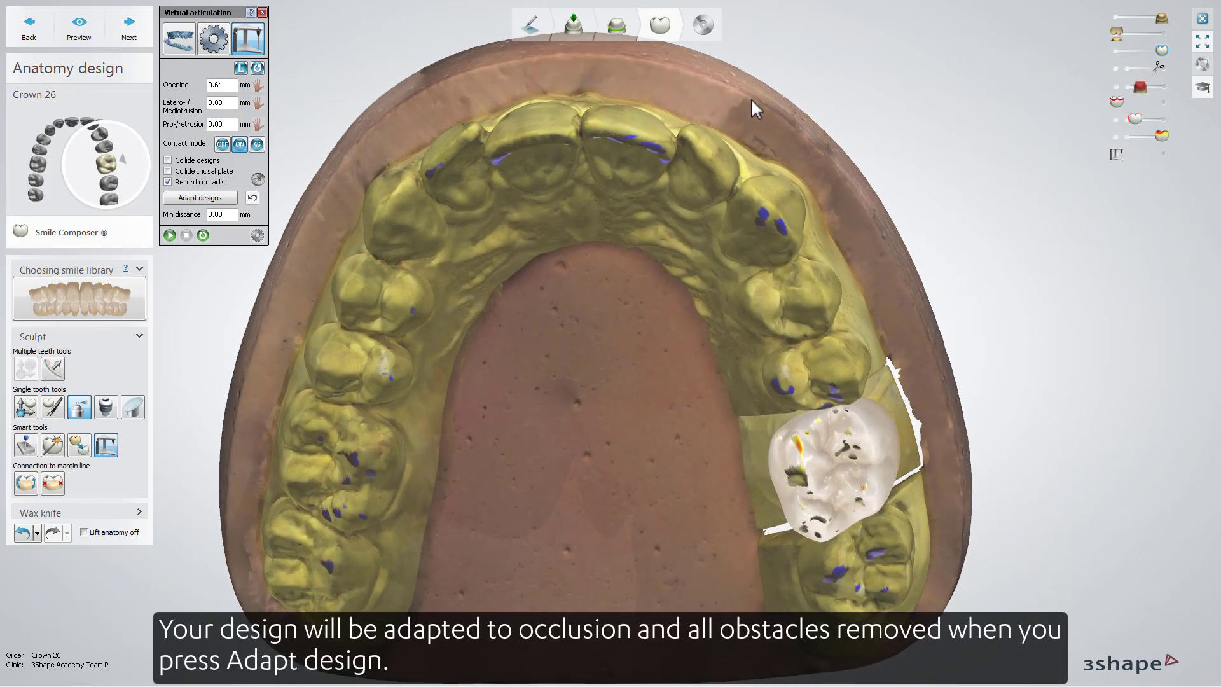
left_click(201, 199)
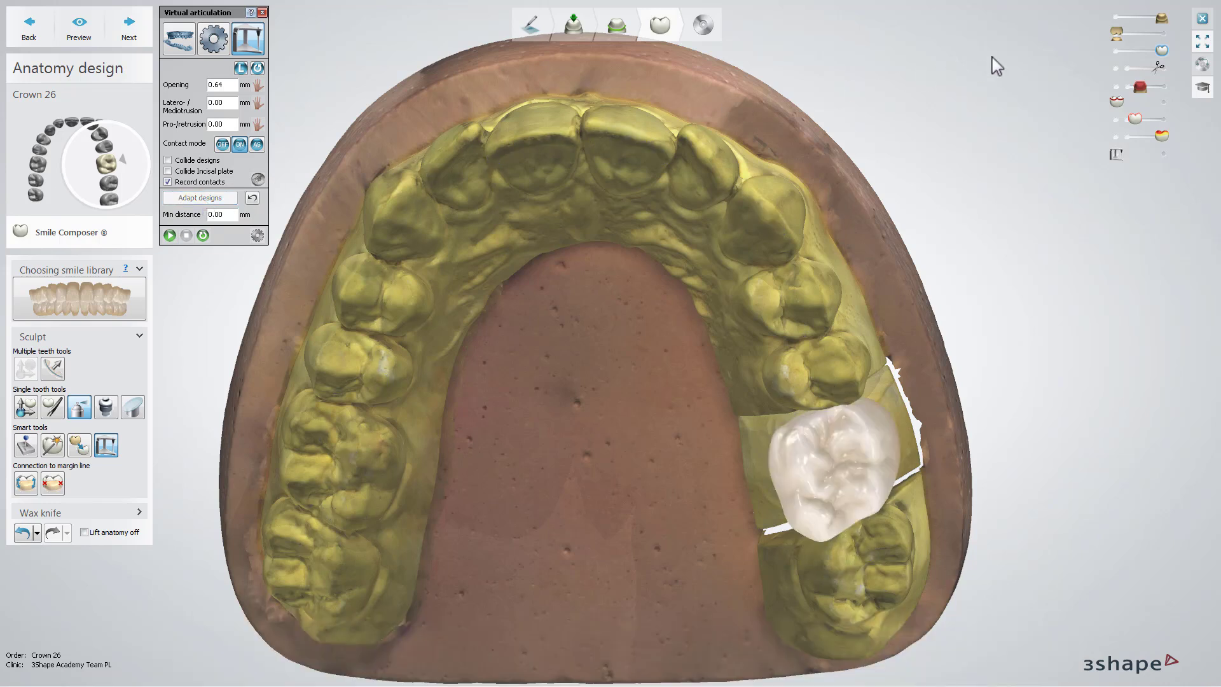
Step: Show the antagonist scan again and replay the jaw movements against the adapted crown
left_click_drag(1116, 32, 1161, 32)
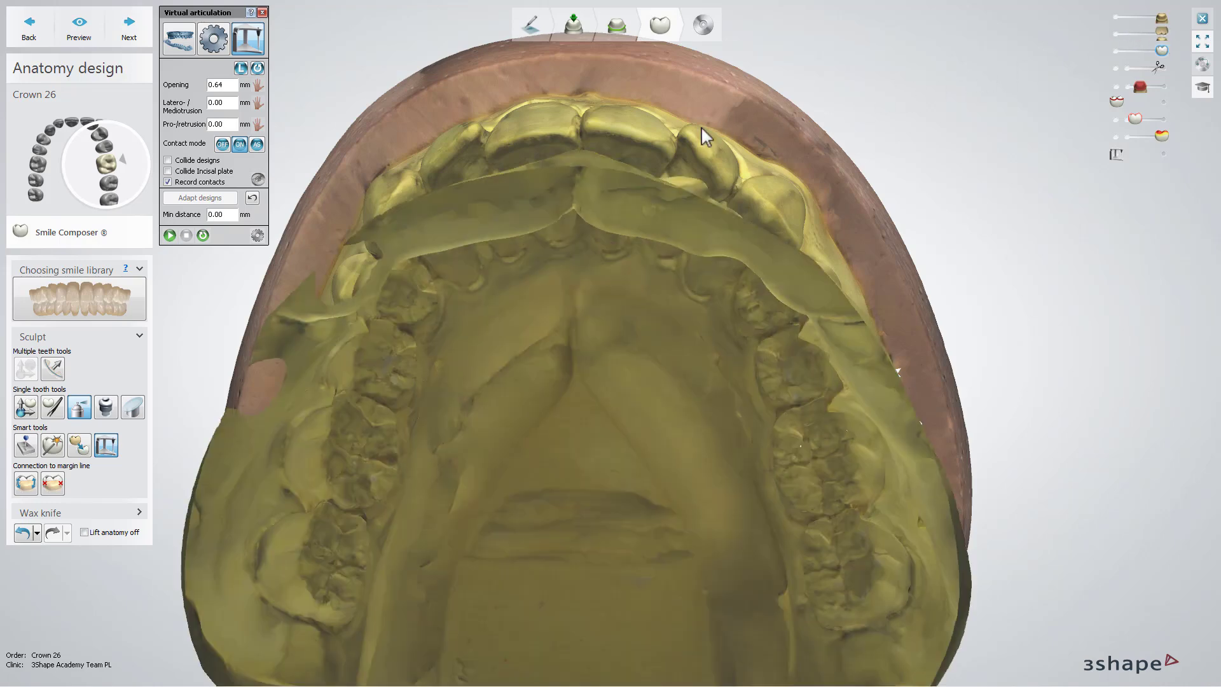
left_click(170, 235)
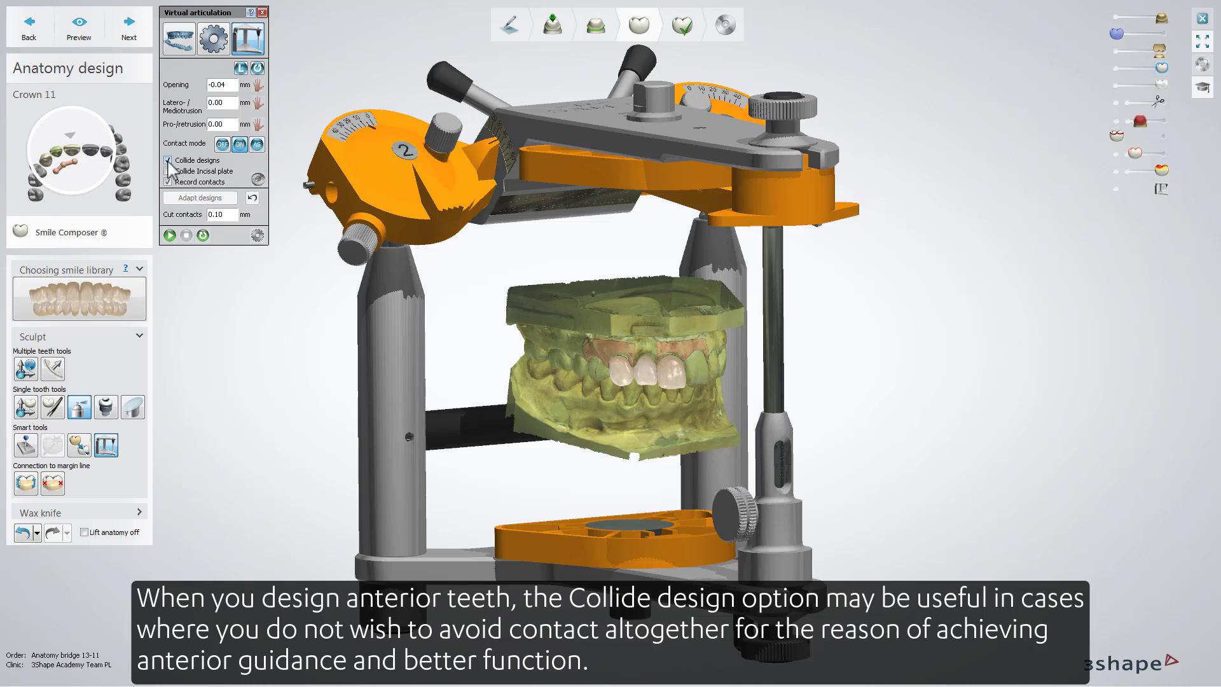
Step: Run the jaw movements on the anterior bridge 13-11 with Collide designs enabled, and adapt the designs with 0.10 mm cut contacts
left_click(170, 235)
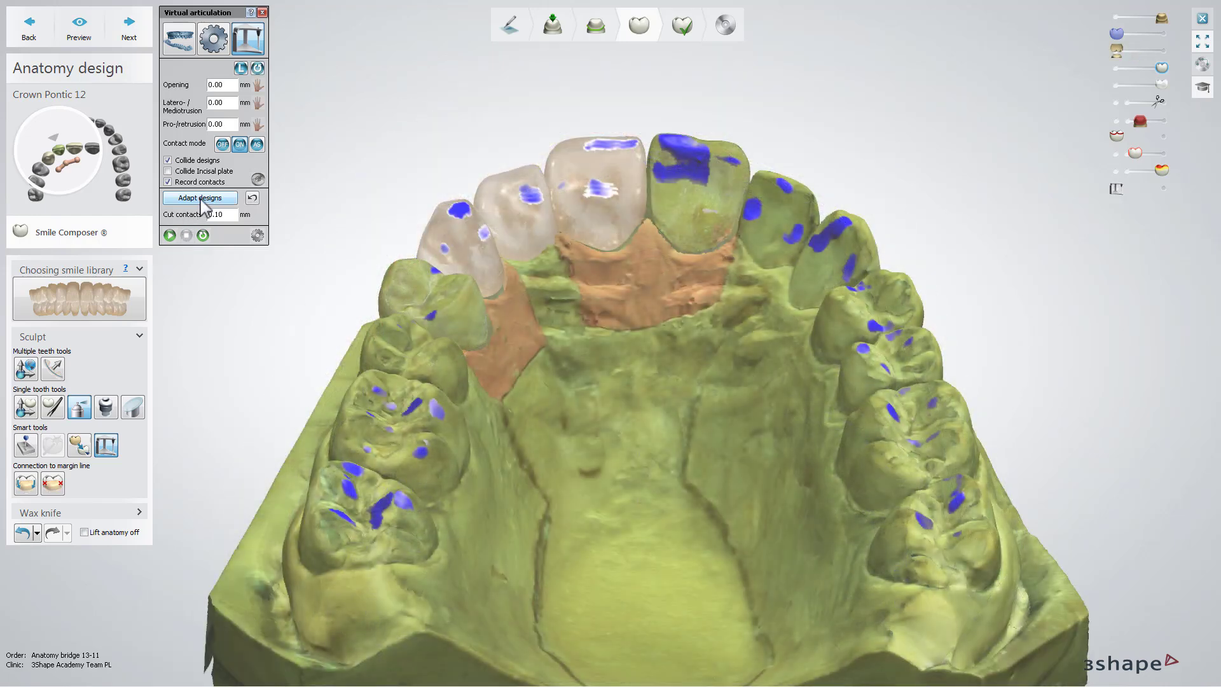
left_click(201, 199)
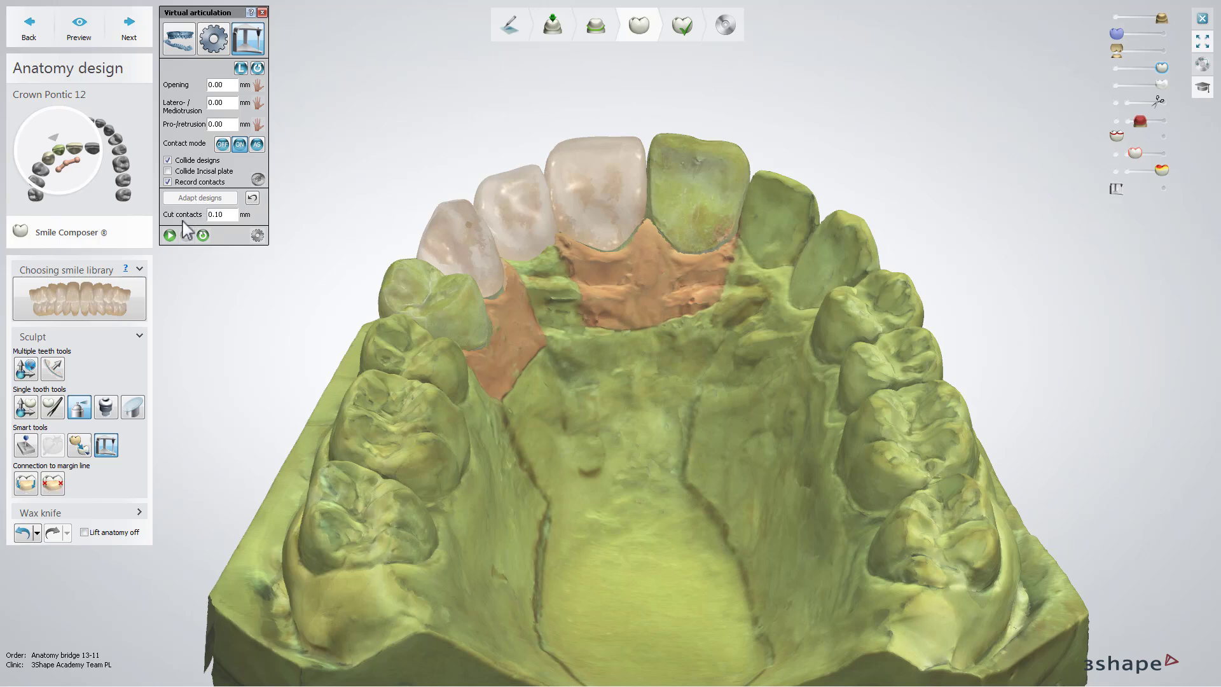
Step: Replay the jaw movements on the adapted bridge and color the contacts with the Occlusal compass
left_click(170, 235)
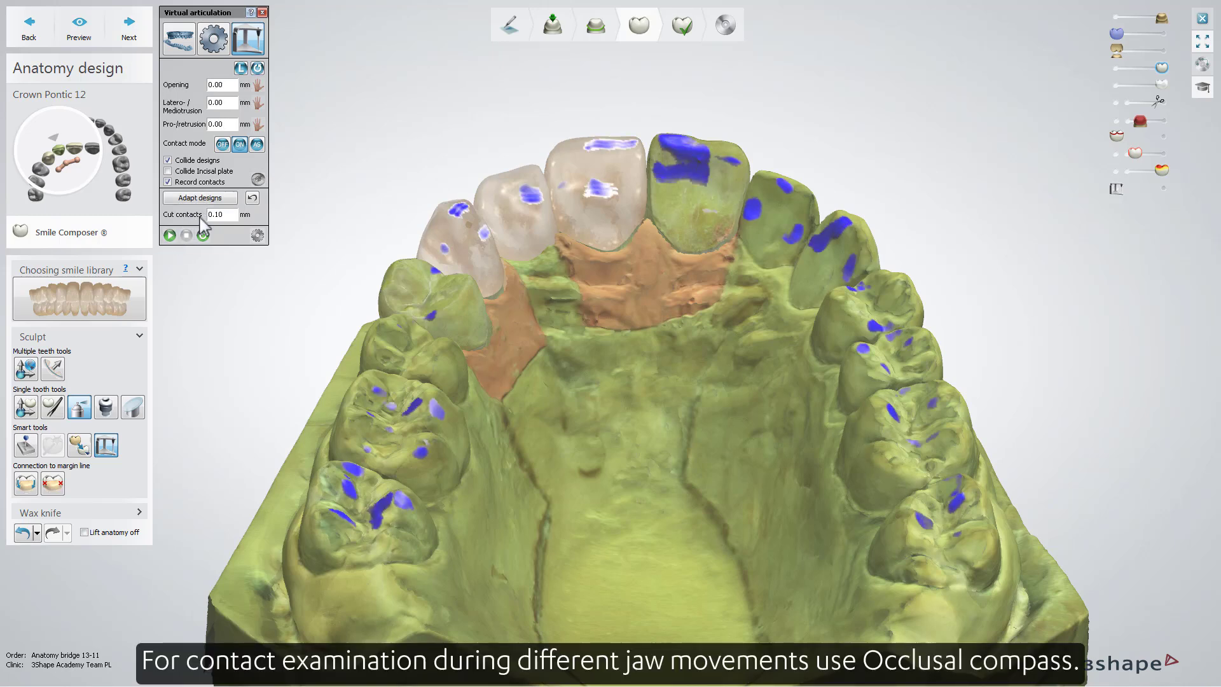
left_click(259, 179)
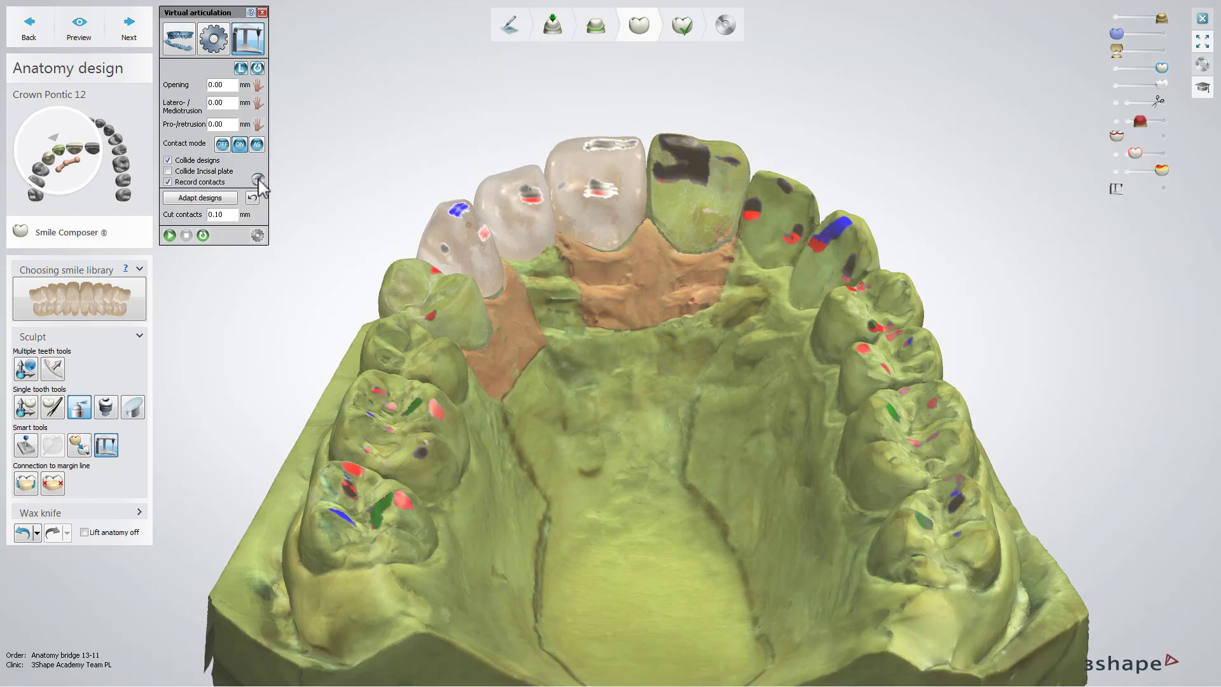